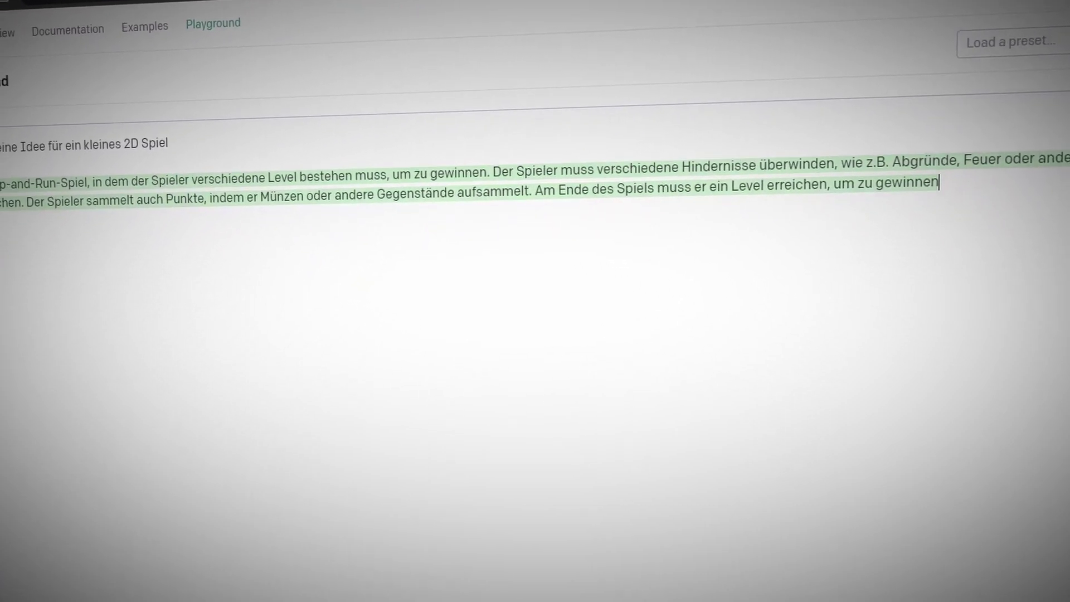
Ask the Playground which graphics the game should use and how its characters should look.
key("Return")
key("Return")
type("Welche Grafik")
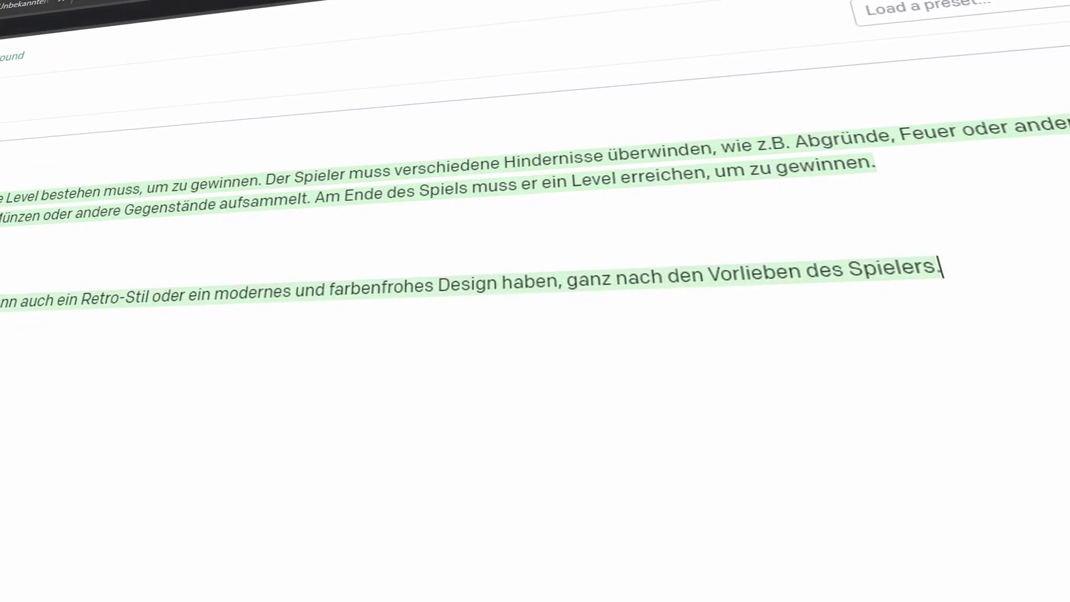
key("Return")
key("Return")
type("Wie soll der")
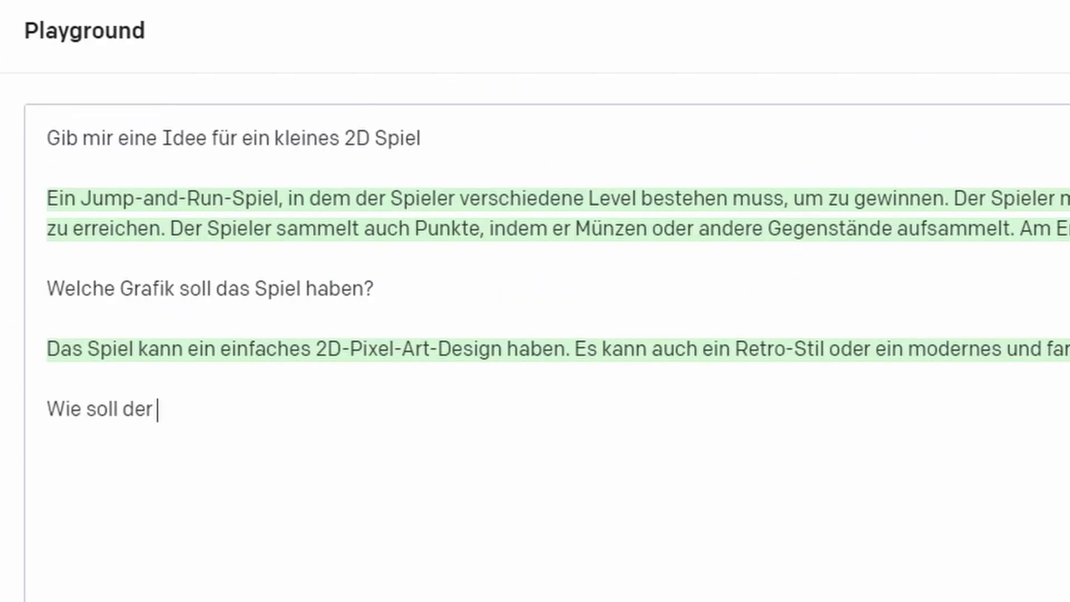
type("?")
key("ctrl+Return")
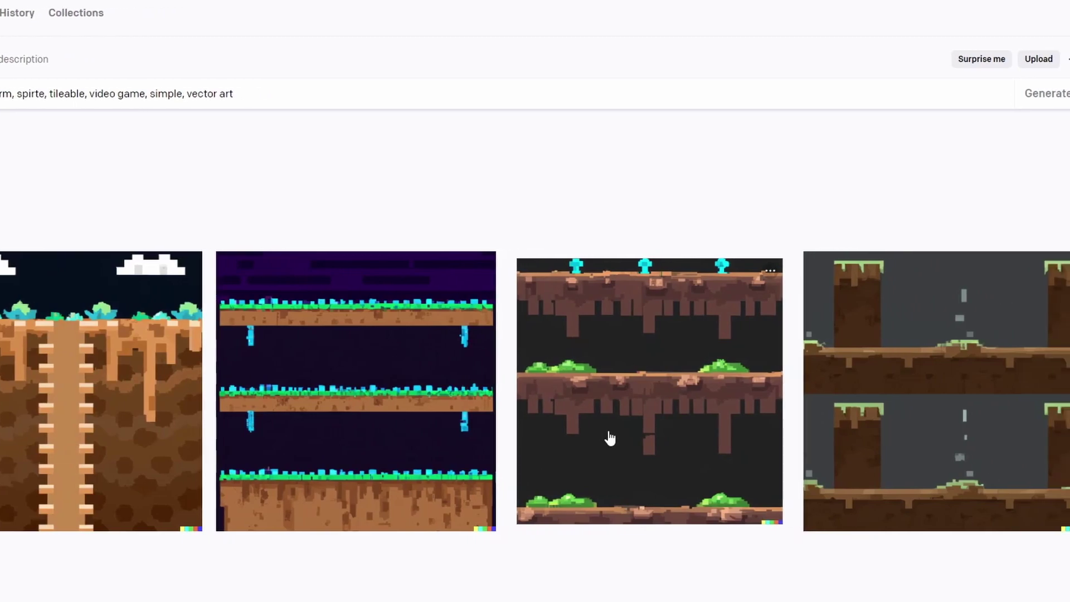
Enlarge the third generated platform image in the viewer.
left_click(659, 485)
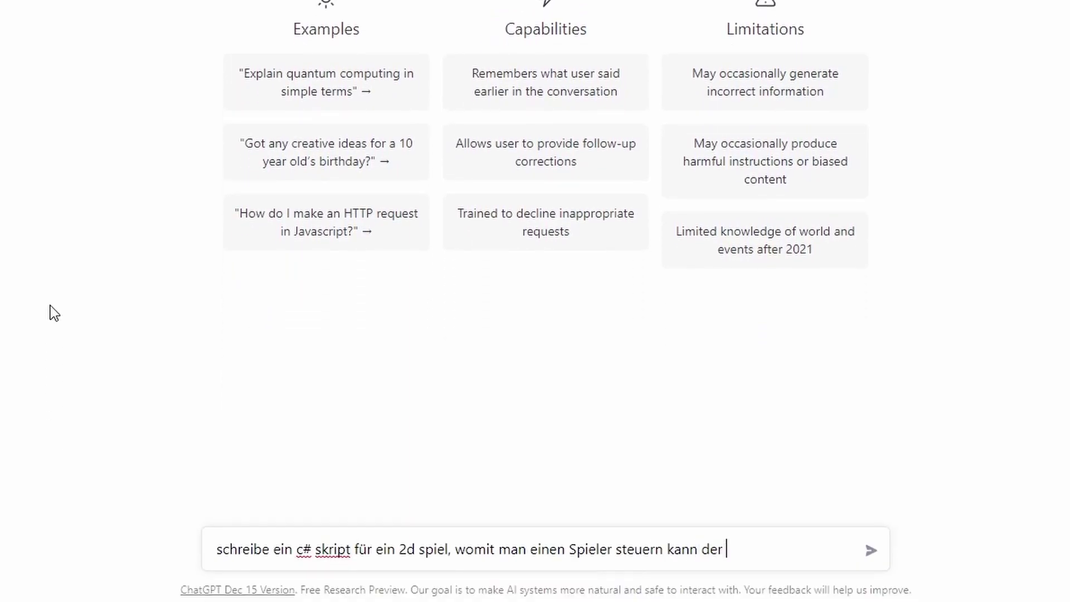
Send ChatGPT the German request for a C# script controlling the 2D player.
type("en kann")
key("Return")
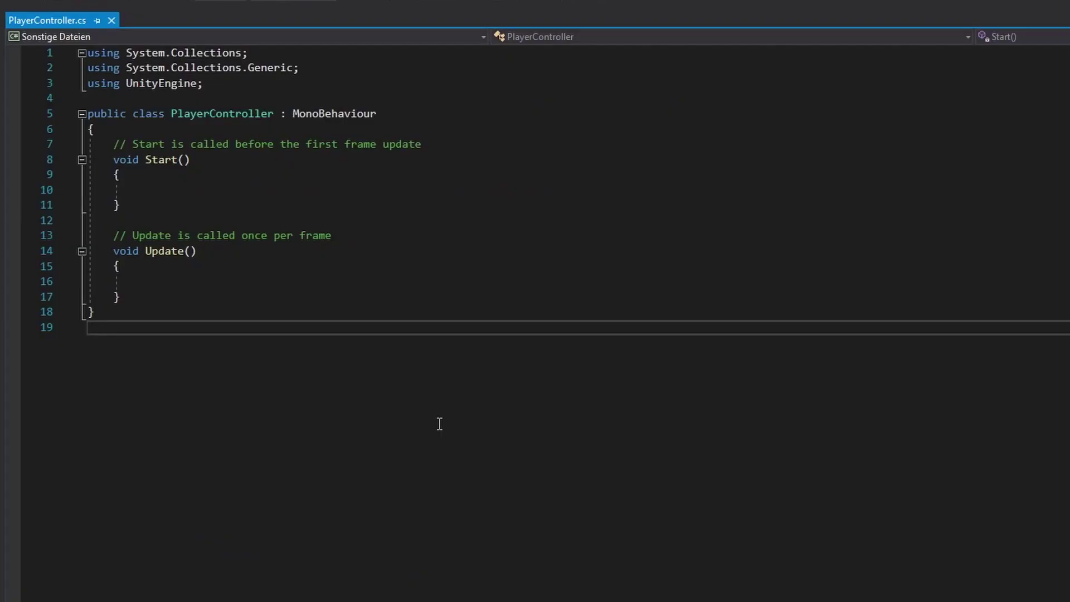
Paste the generated script into PlayerController.cs and give the player a Rigidbody 2D.
key("ctrl+a")
key("ctrl+v")
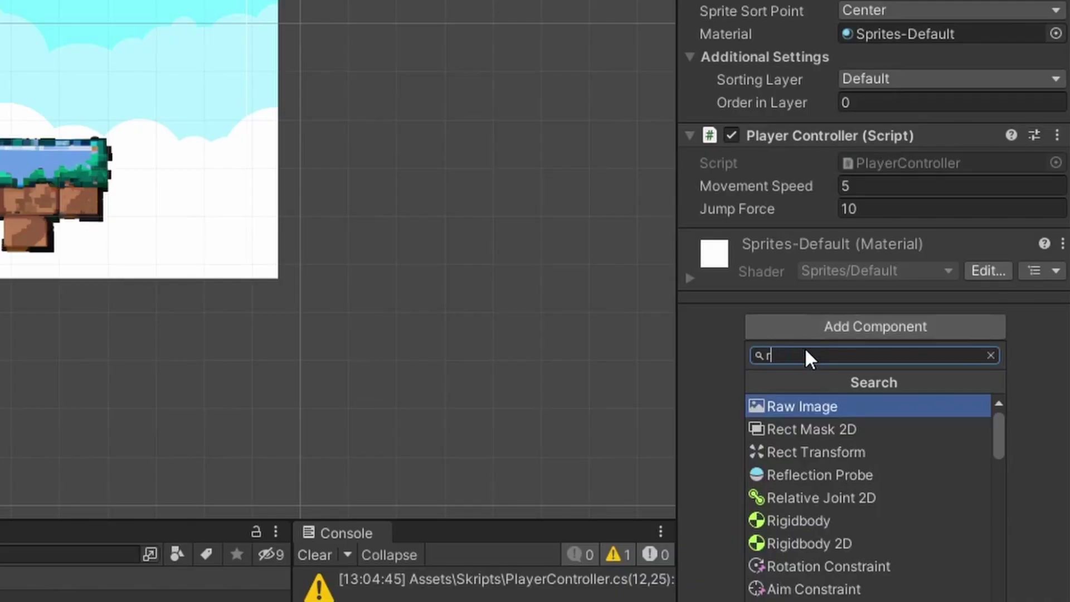
left_click(798, 523)
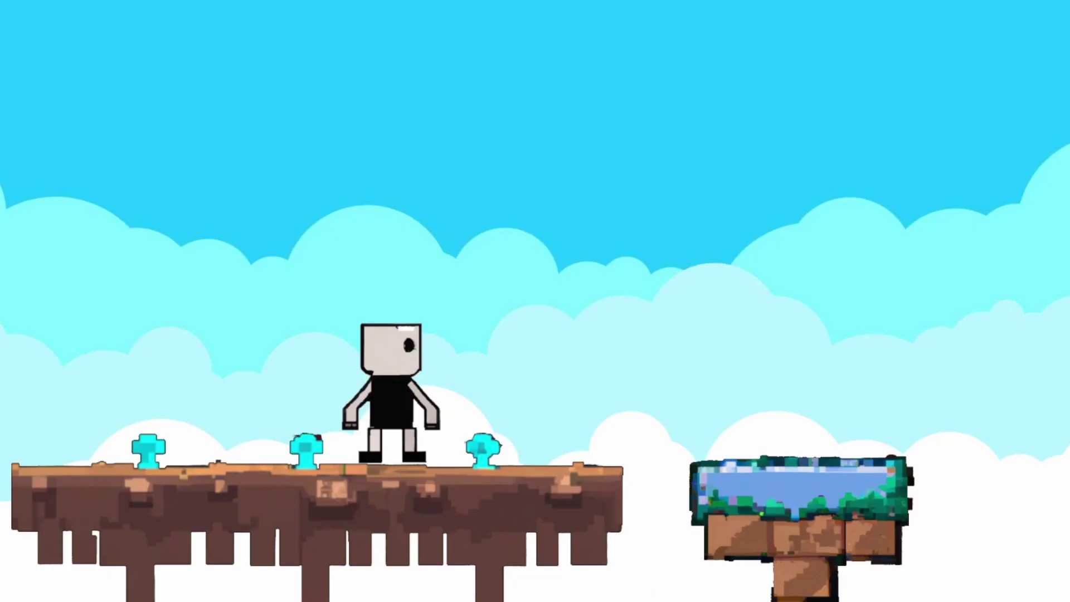
Play-test walking left and right and jumping with Space between platforms.
key("Left")
key("Right")
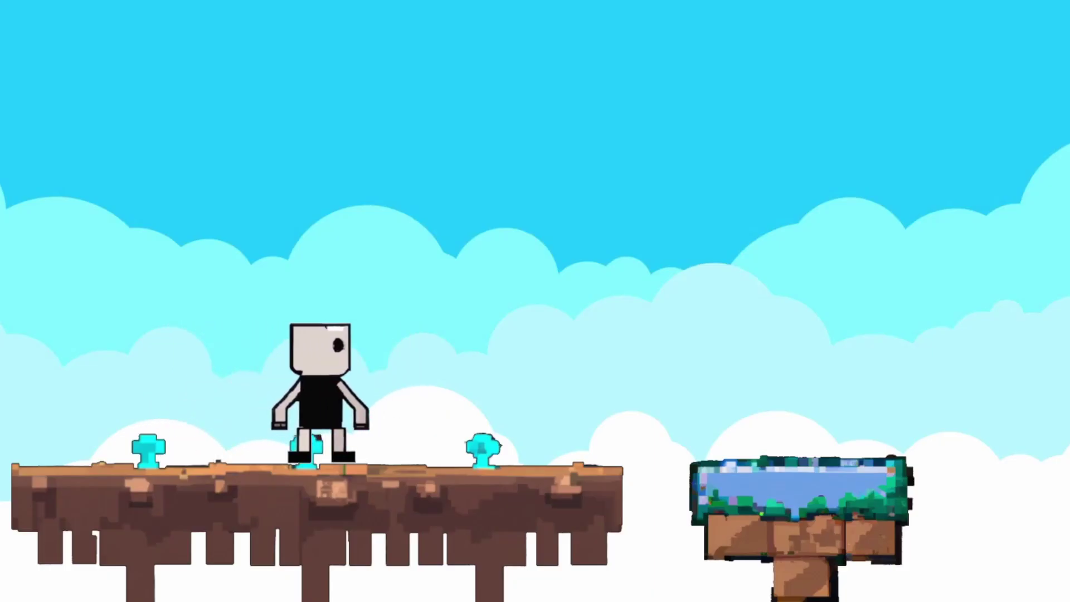
key("Right")
key("space")
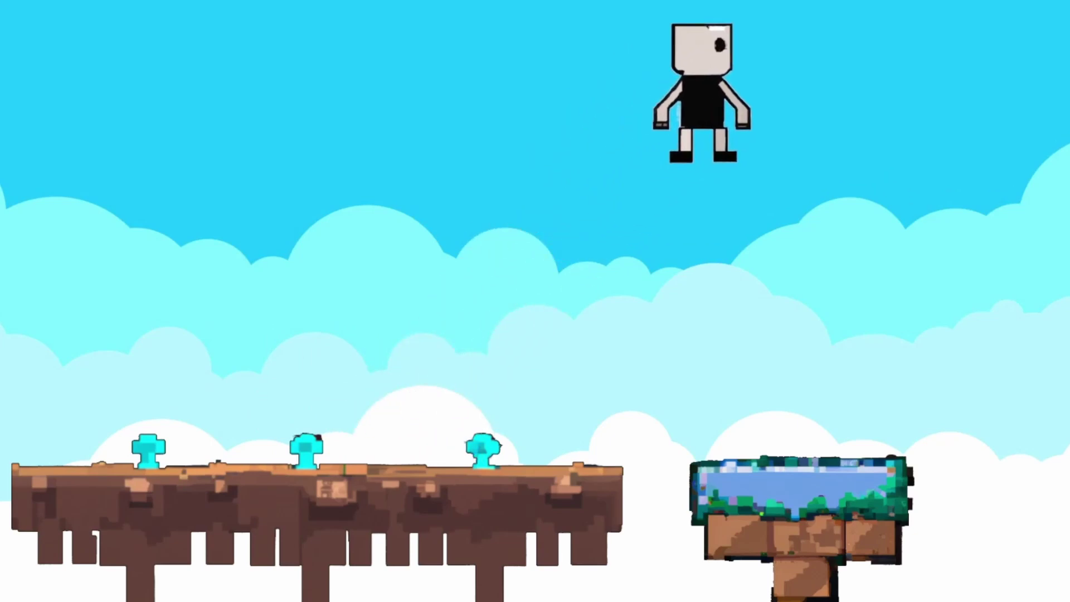
key("space")
key("Left")
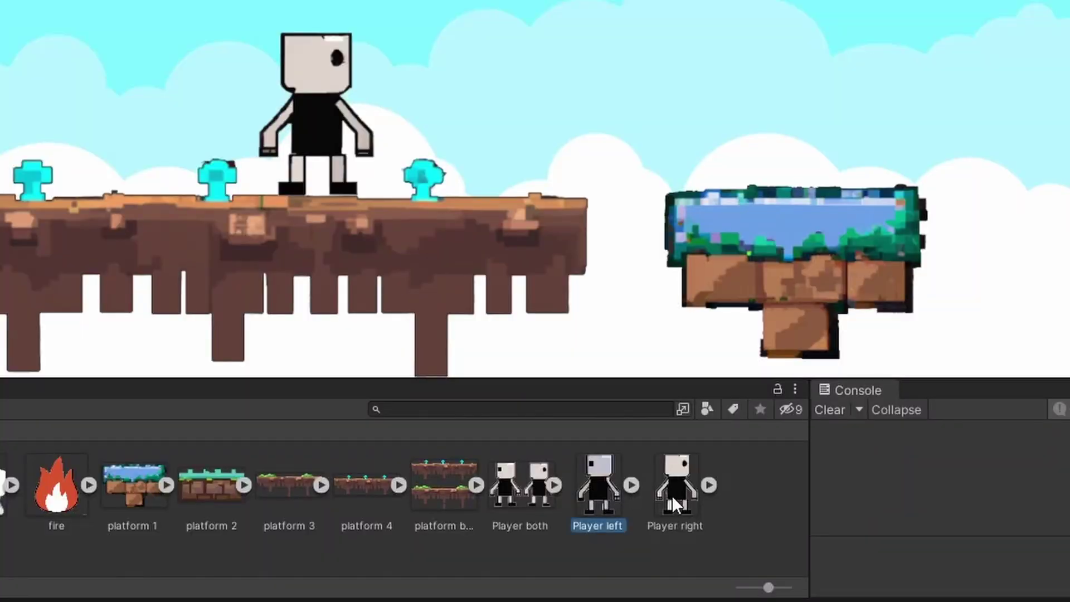
Switch to the Player right sprite, request more code, and re-test running and jumping.
left_click(677, 496)
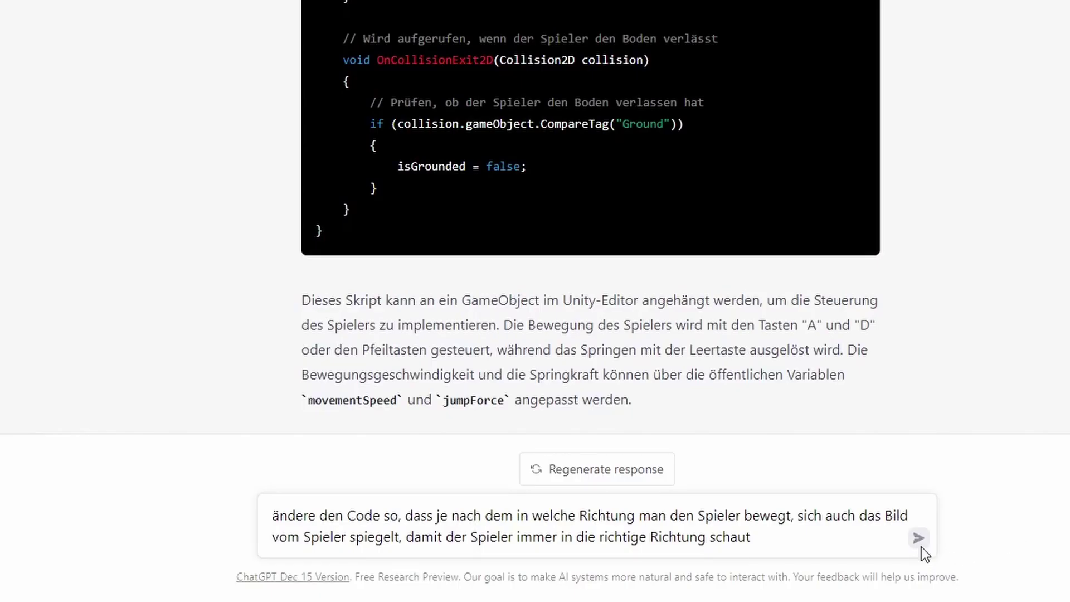
left_click(921, 546)
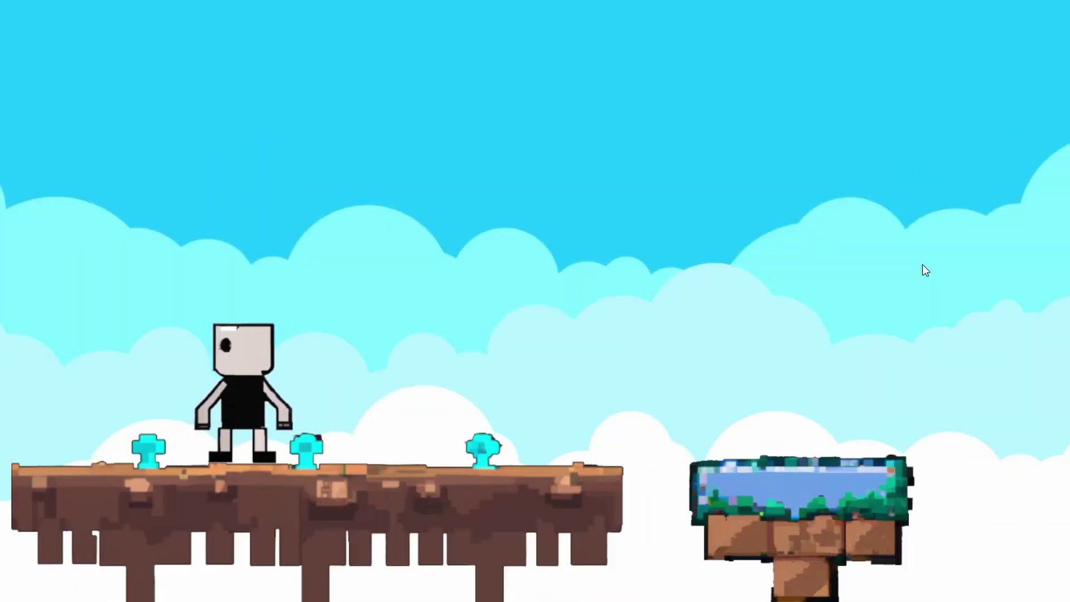
key("d")
key("Left")
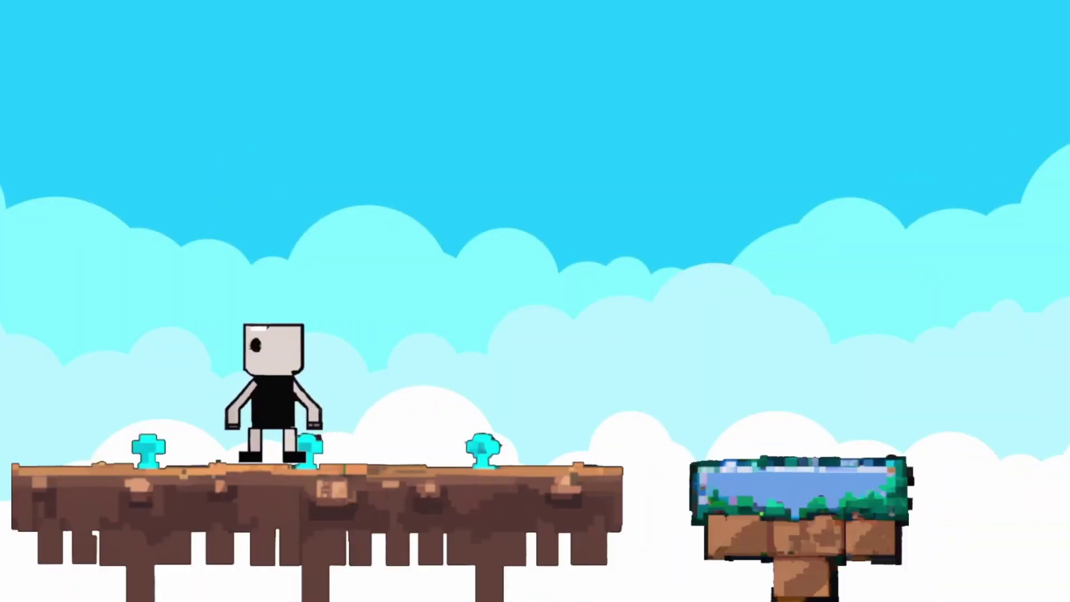
key("Right")
key("space")
key("Right")
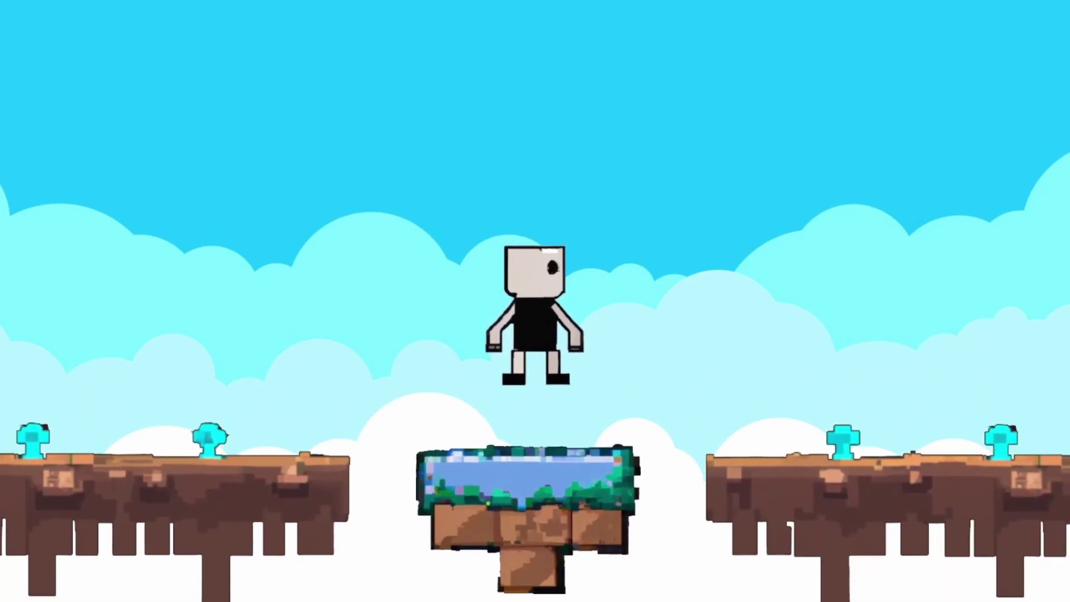
key("Right")
key("space")
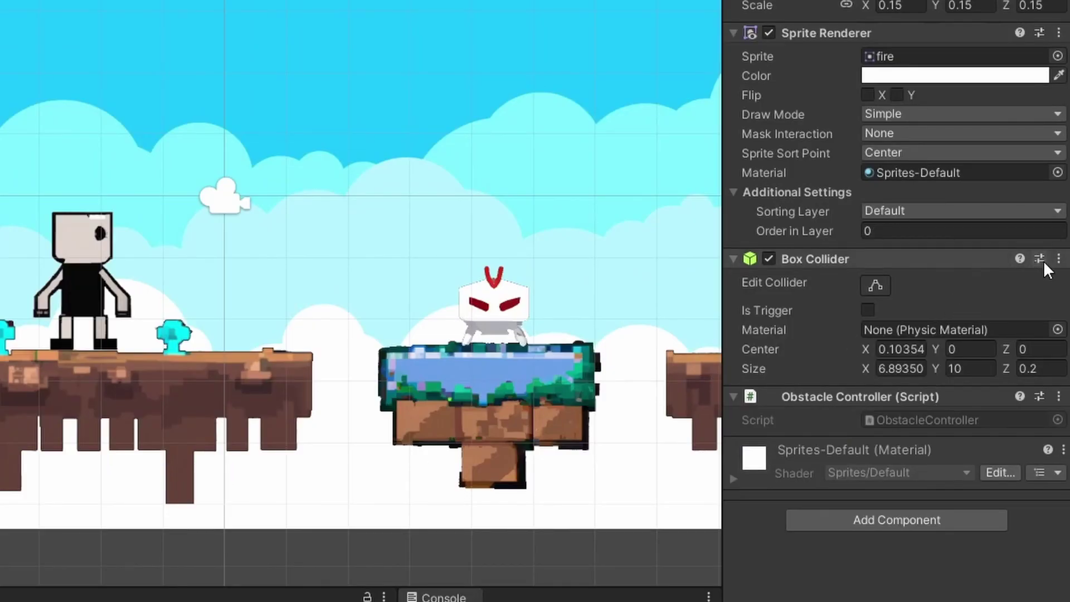
Replace the fire's 3D box collider with a Box Collider 2D.
left_click(1058, 259)
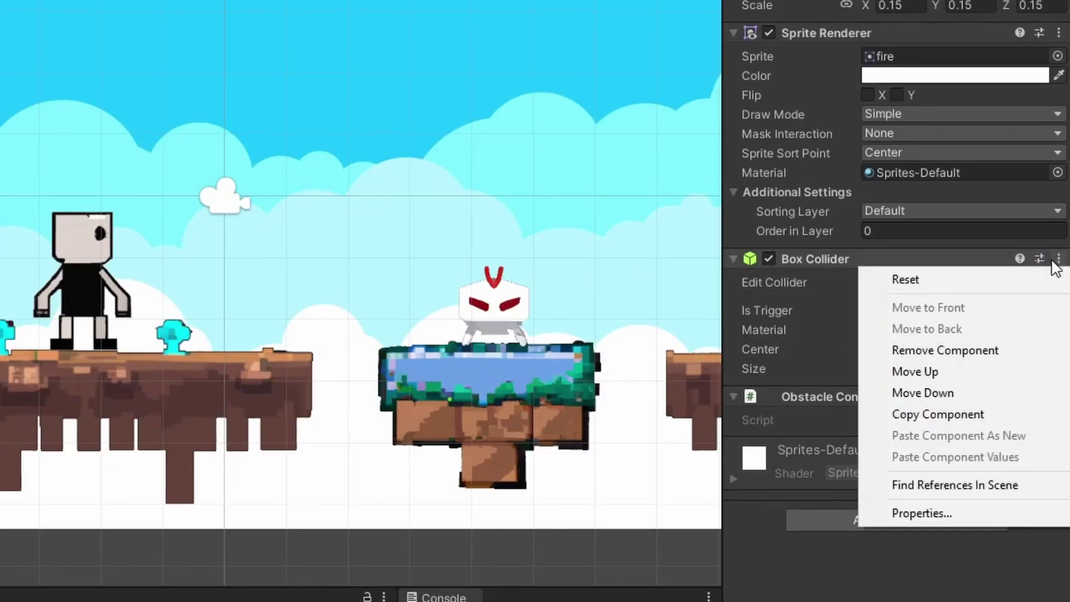
left_click(961, 352)
left_click(905, 381)
type("box")
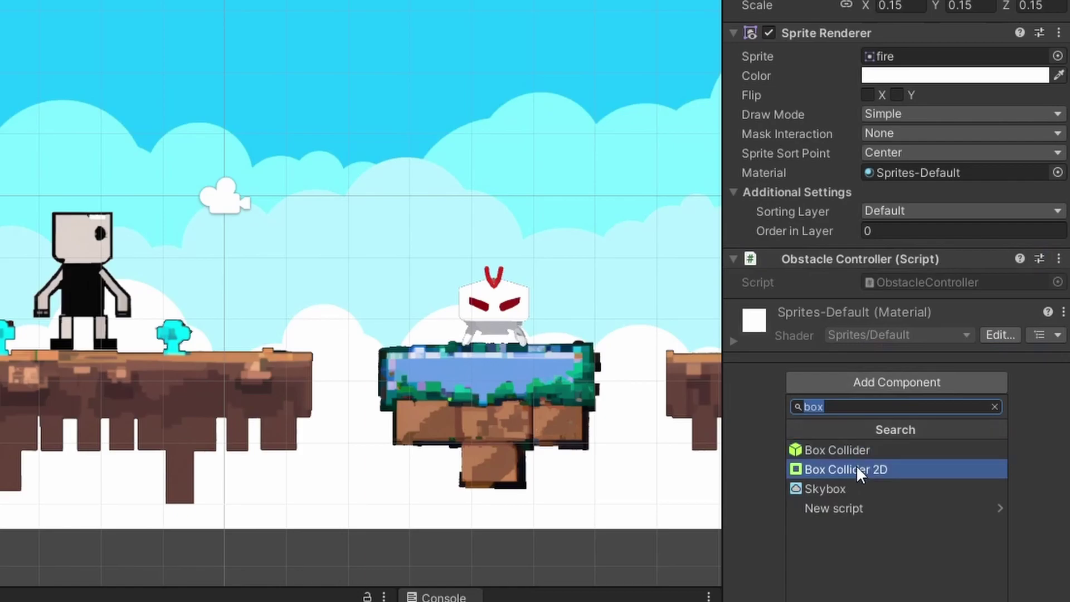
left_click(857, 467)
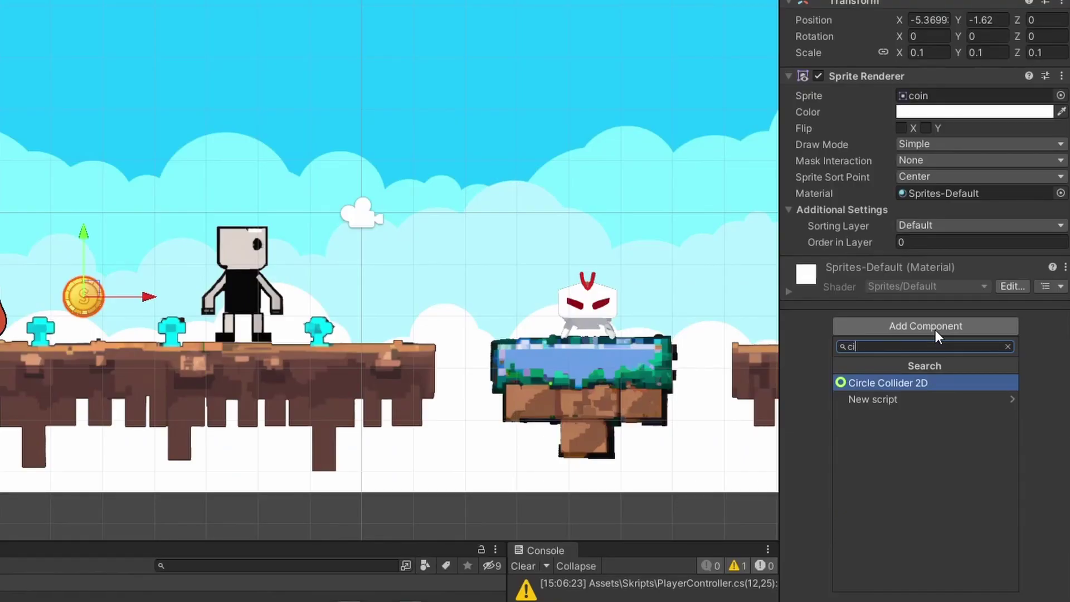
Add a circle collider to the coin and tag it as Coin.
key("Return")
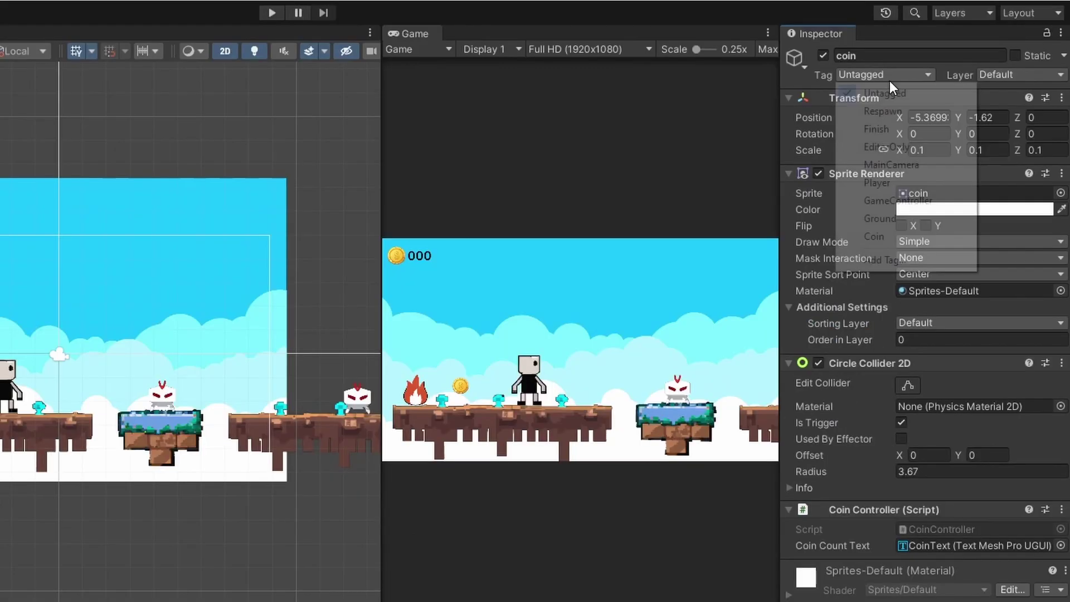
left_click(887, 76)
left_click(872, 234)
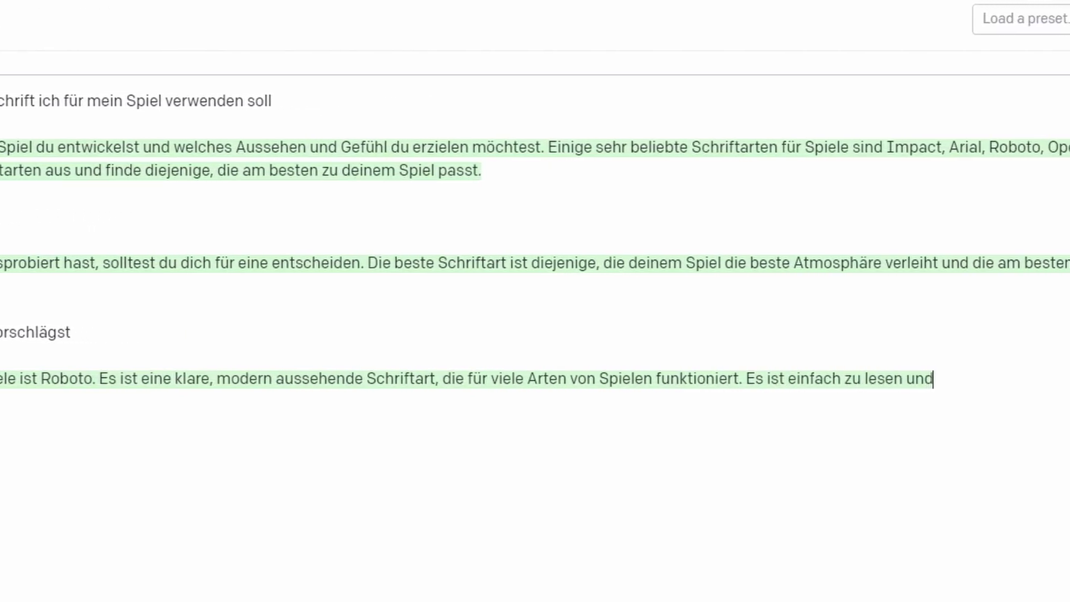
Submit the font question and receive Roboto as the recommended font.
left_click(555, 323)
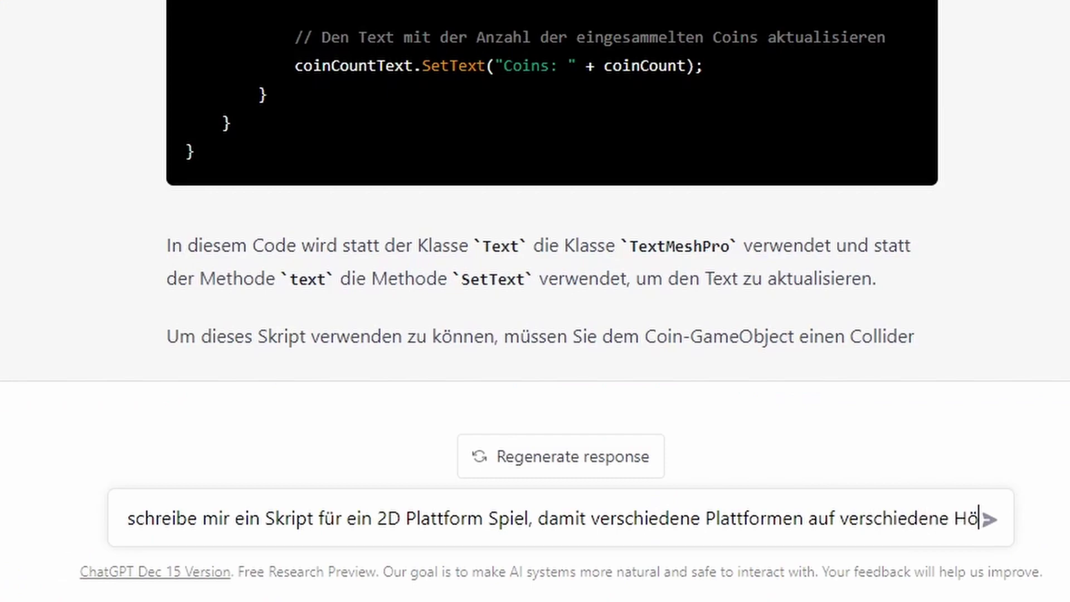
Ask ChatGPT to complete the varied-height platform script and copy the PlatformSpawner code.
type("hen mit versch")
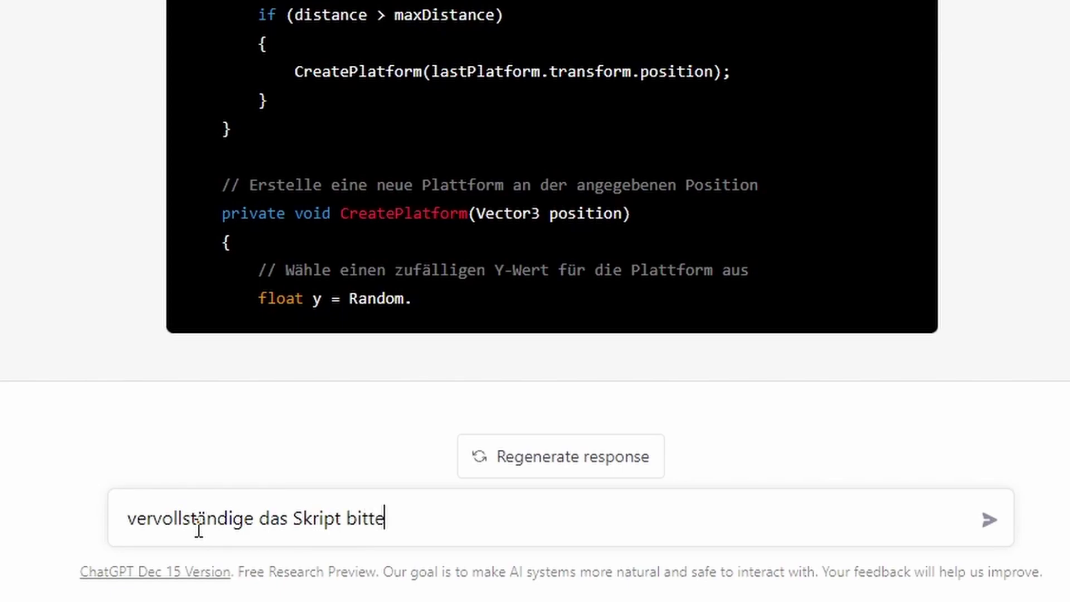
key("Return")
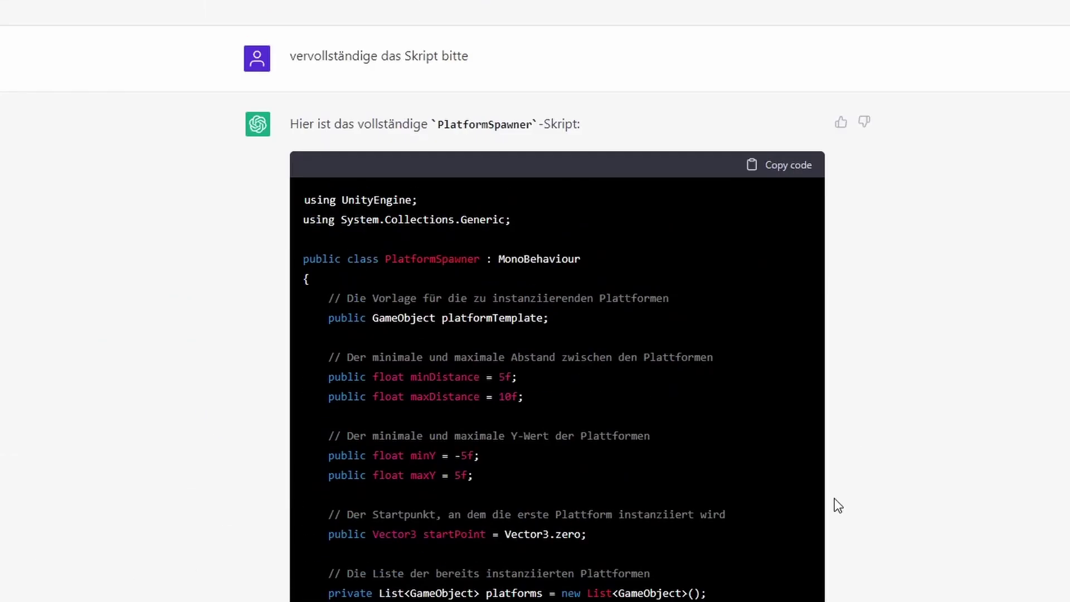
left_click(798, 218)
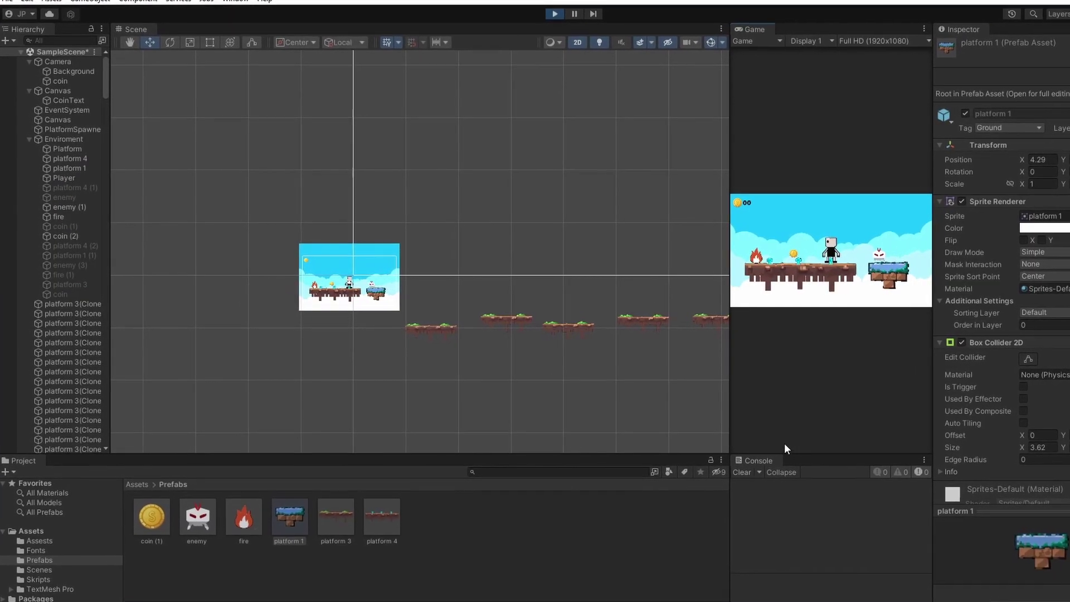
Bring the camera frame into view and place a platform prefab in the level.
scroll(584, 298, "down", 3)
scroll(570, 276, "down", 6)
middle_click_drag(620, 369, 343, 359)
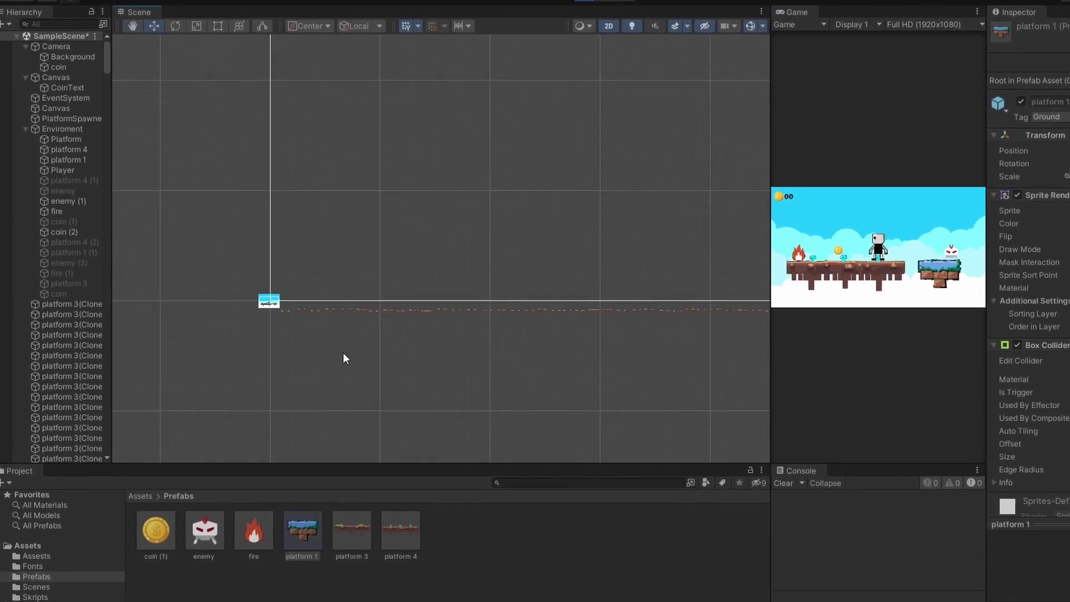
scroll(461, 306, "up", 5)
middle_click_drag(643, 378, 346, 349)
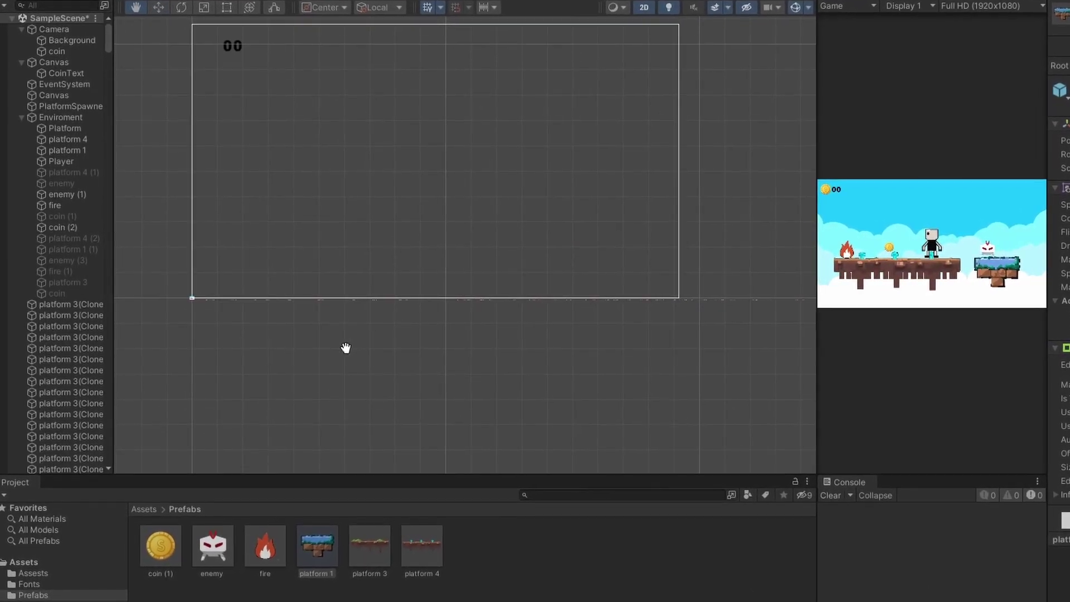
scroll(346, 348, "down", 5)
left_click_drag(685, 363, 685, 363)
scroll(686, 363, "up", 2)
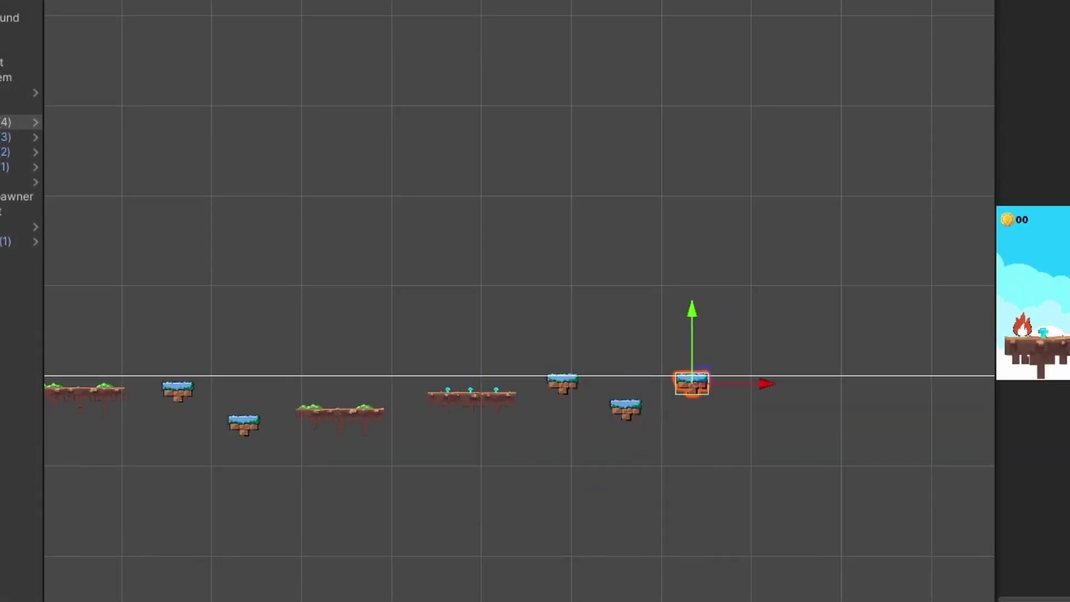
scroll(186, 387, "up", 3)
Play-test until game over and restart, then ask which AI can compose background music.
left_click(208, 356)
scroll(186, 387, "up", 2)
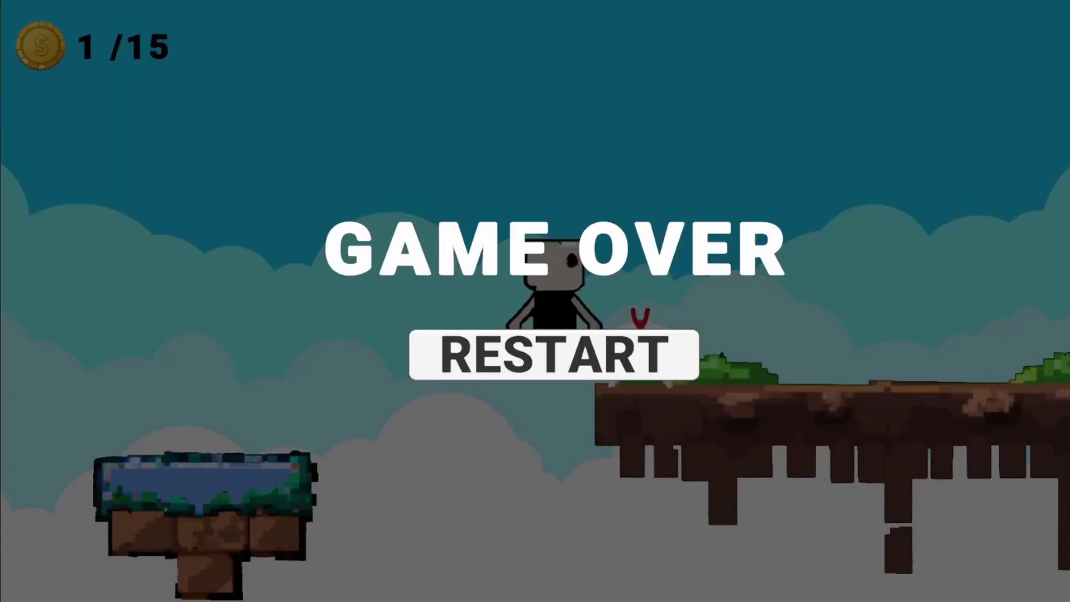
left_click(636, 374)
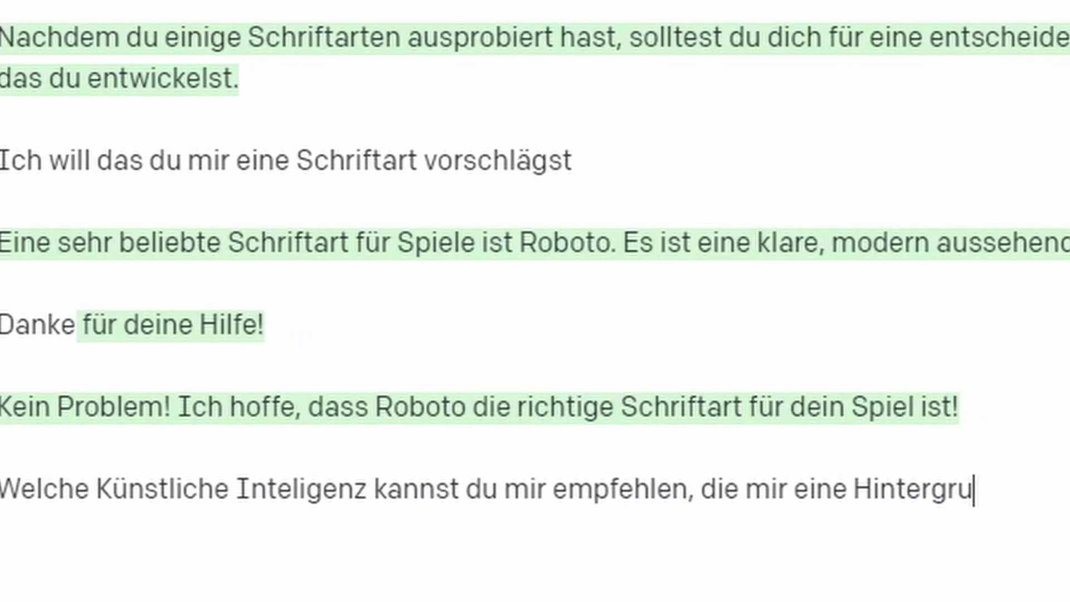
type("ndmusik für mein 2d Spiel erstellt?")
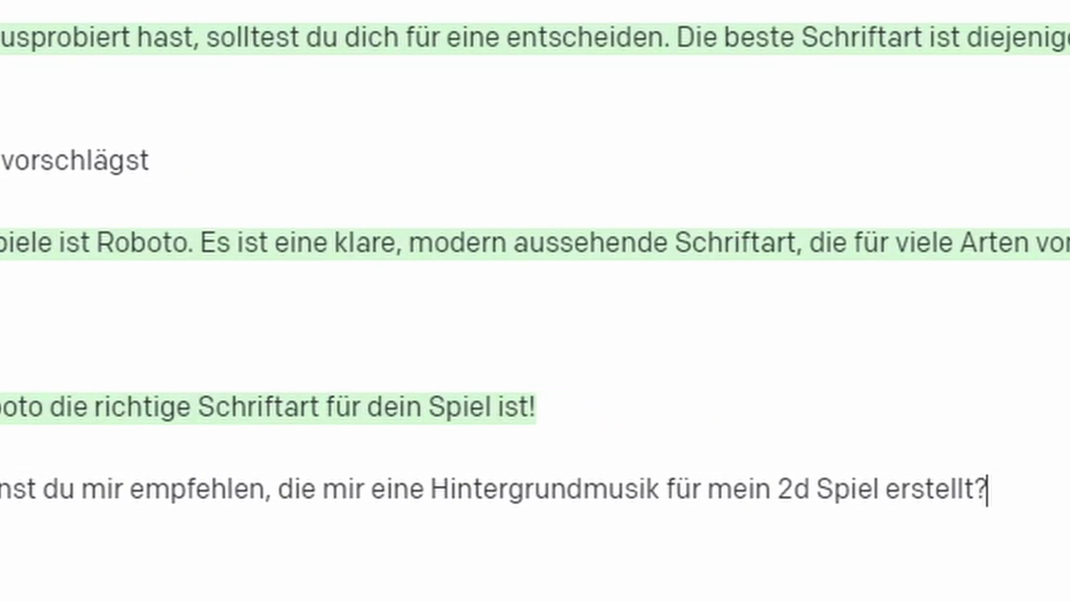
key("Return")
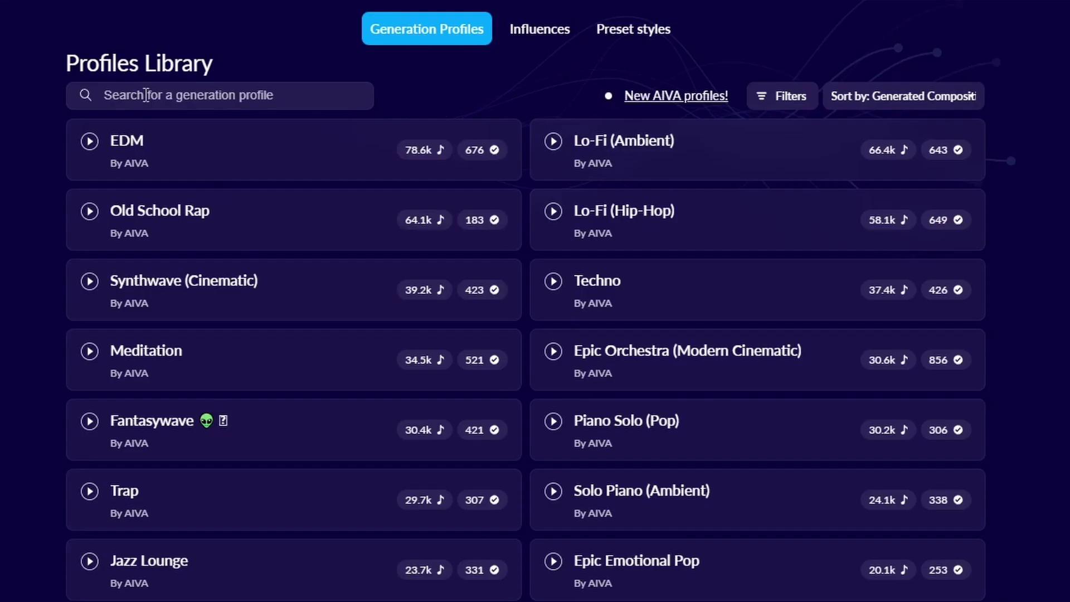
Search the profiles for '8 bit' and create tracks with the 8-Bit profile.
left_click(148, 95)
type("8 bit")
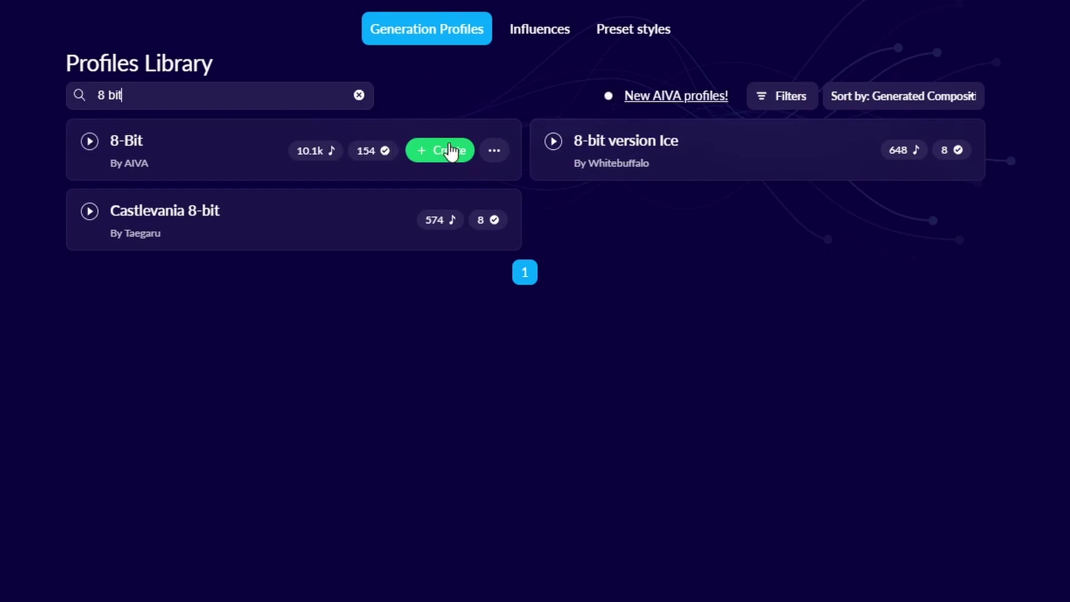
left_click(397, 476)
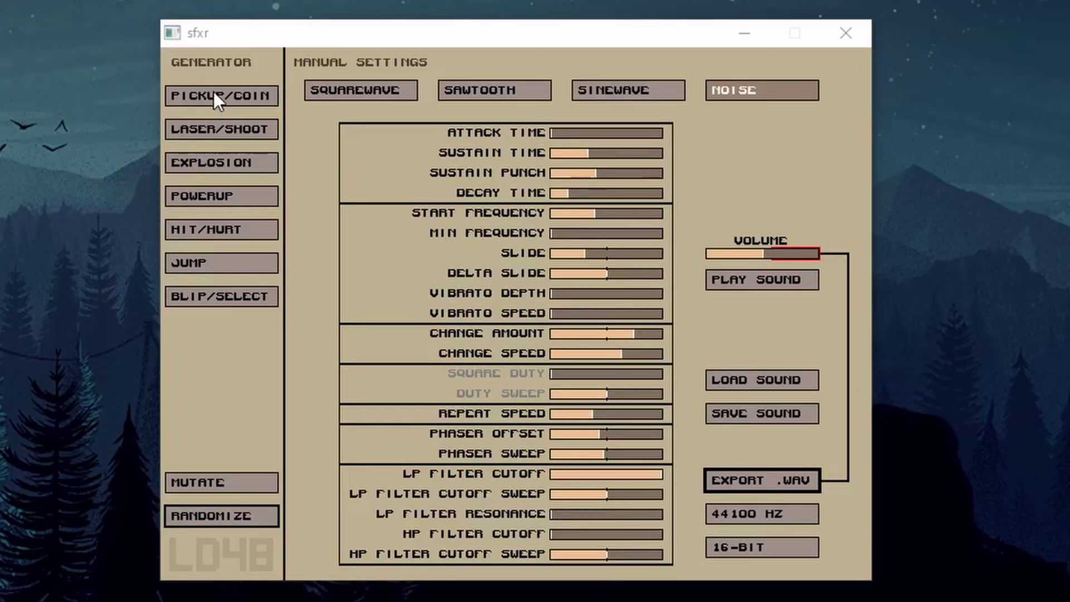
Generate laser shot, explosion, powerup, hit/hurt and jump sounds in sfxr.
left_click(209, 127)
left_click(206, 159)
left_click(209, 190)
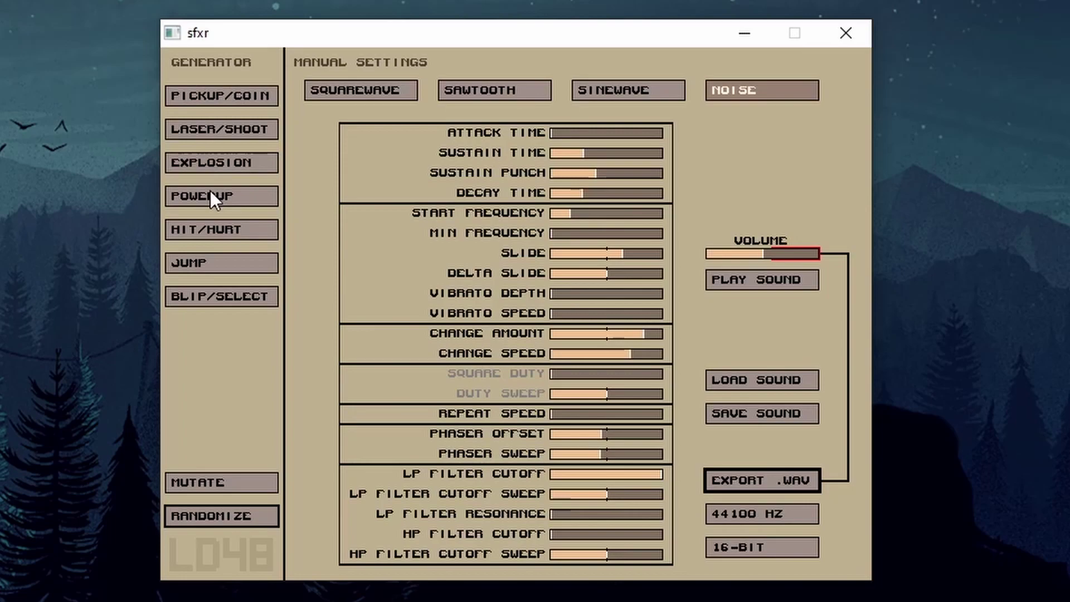
left_click(213, 227)
left_click(215, 264)
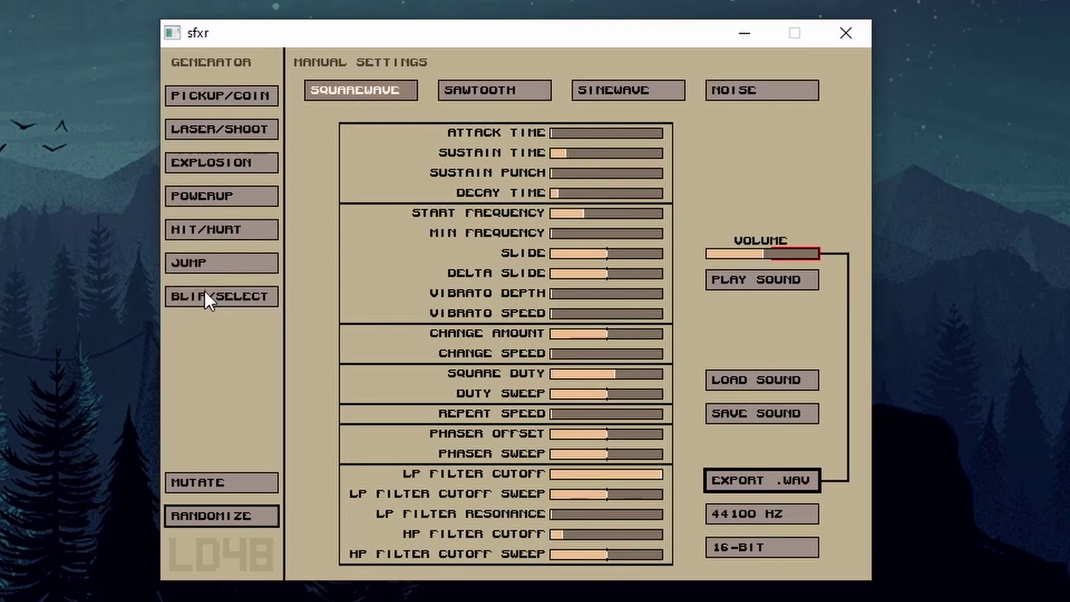